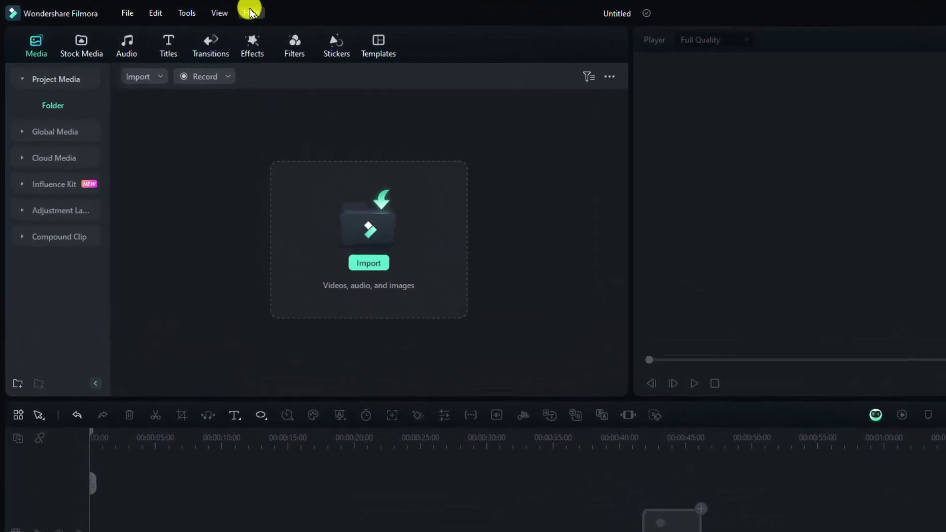
- View Filmora's version information from the help menu, then close it
left_click(252, 13)
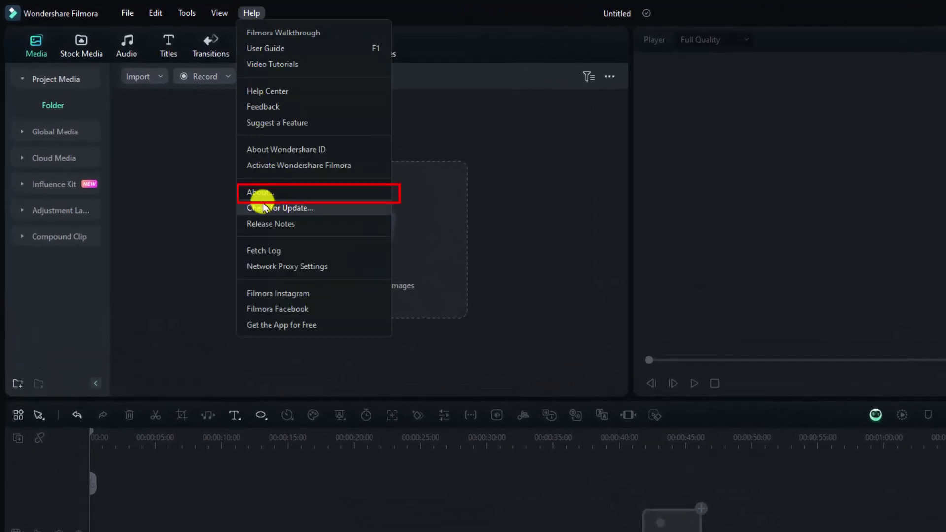
left_click(261, 194)
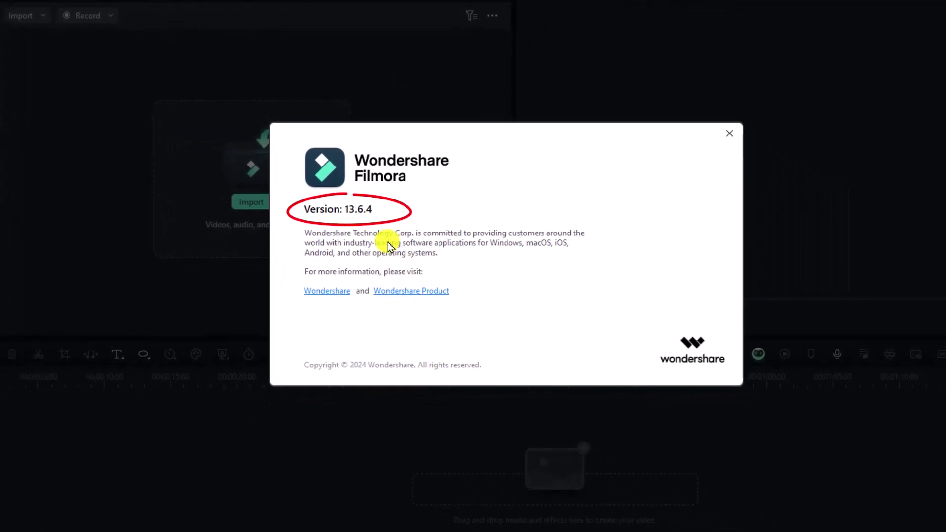
left_click(728, 134)
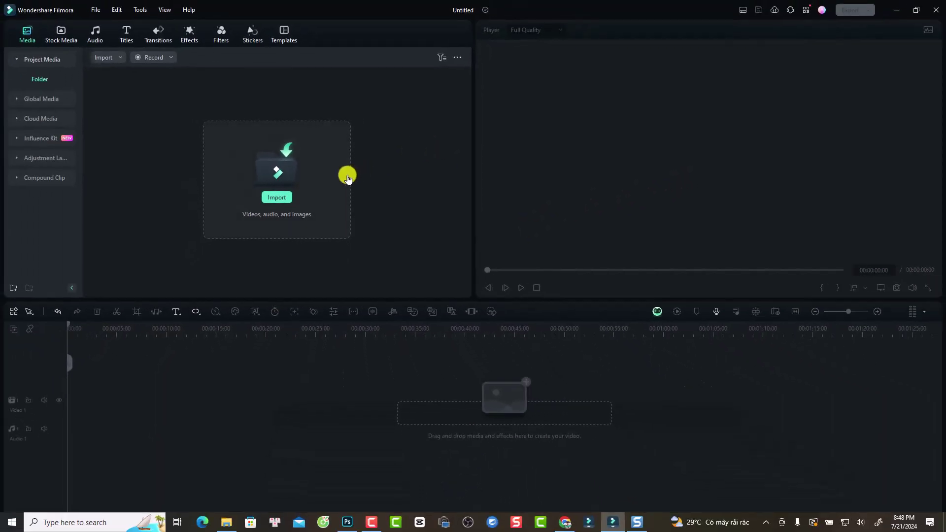
- Import MVI_9651 from the Canon 800D folder into the project media
left_click(255, 220)
left_click(171, 24)
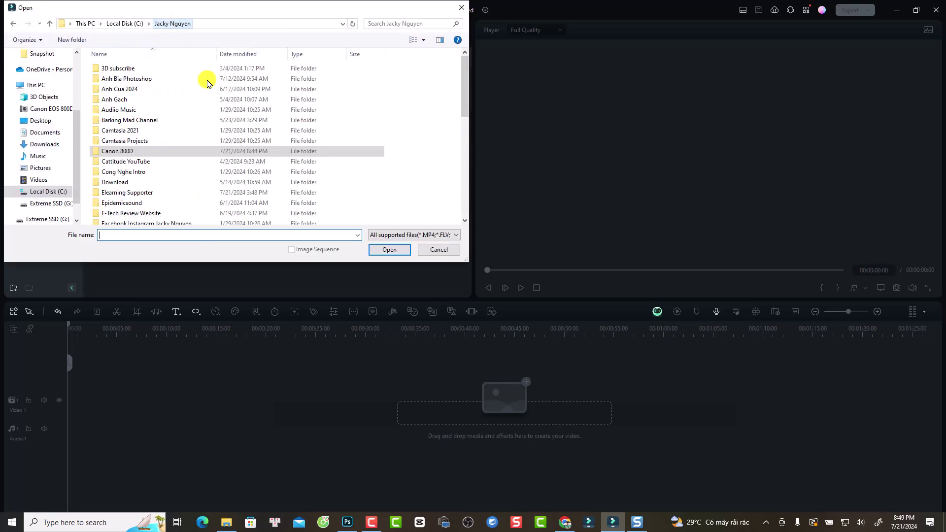
double_click(118, 150)
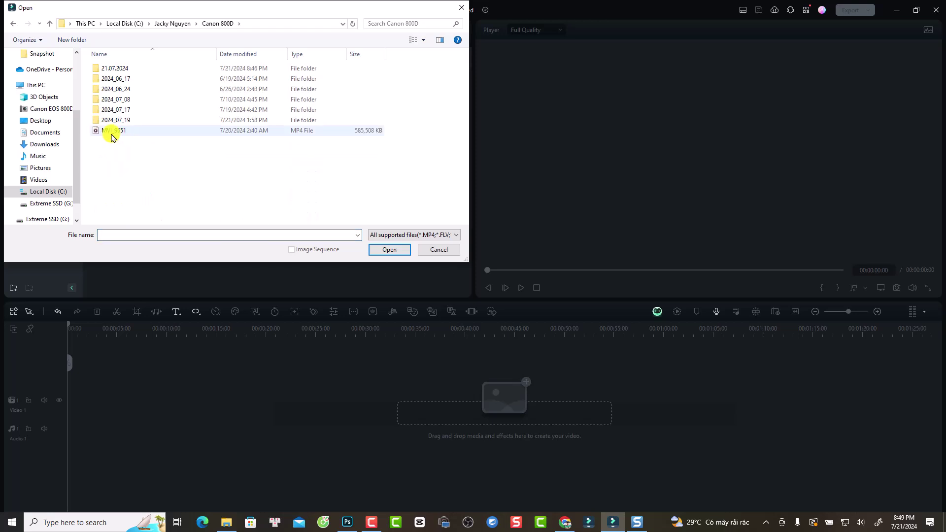
left_click(113, 131)
left_click(389, 249)
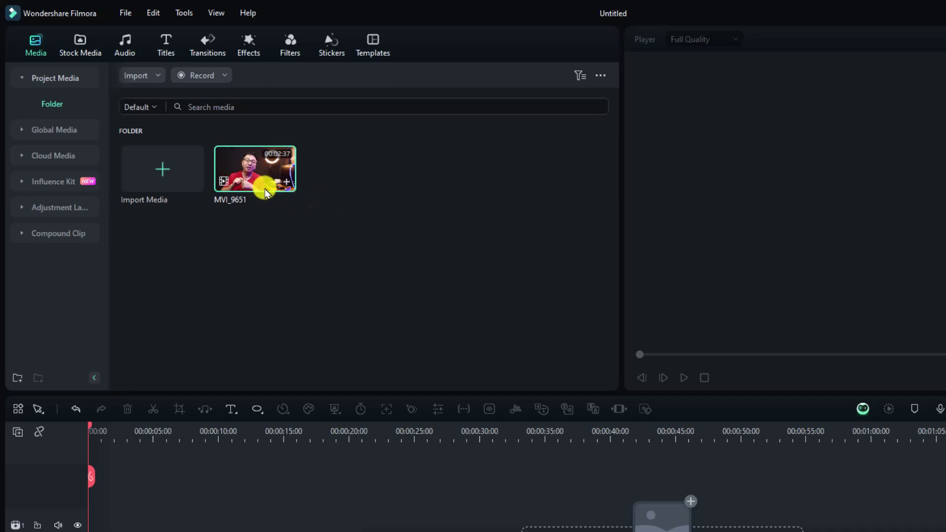
- Place MVI_9651 on the timeline and delete the part before the ~26-second split
mouse_move(250, 173)
left_mouse_down()
mouse_move(190, 203)
mouse_move(73, 400)
left_mouse_up()
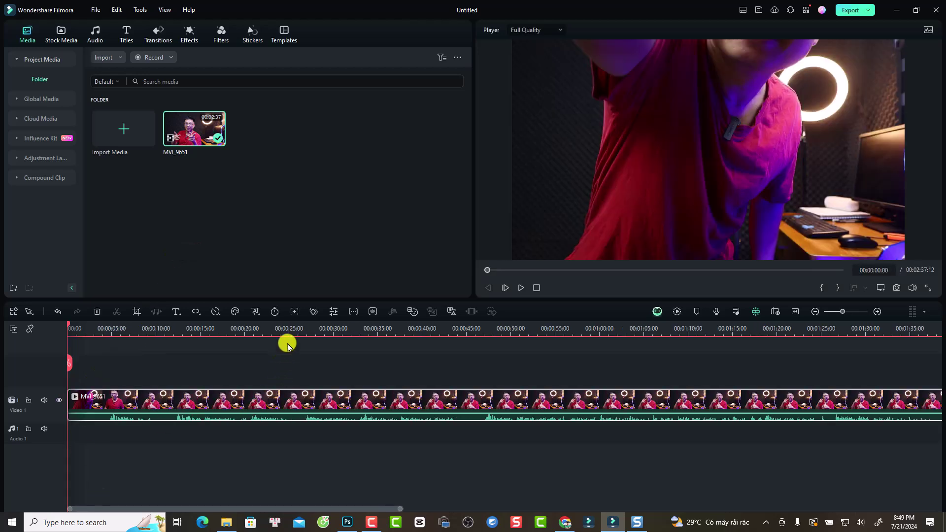
left_click(288, 331)
key("space")
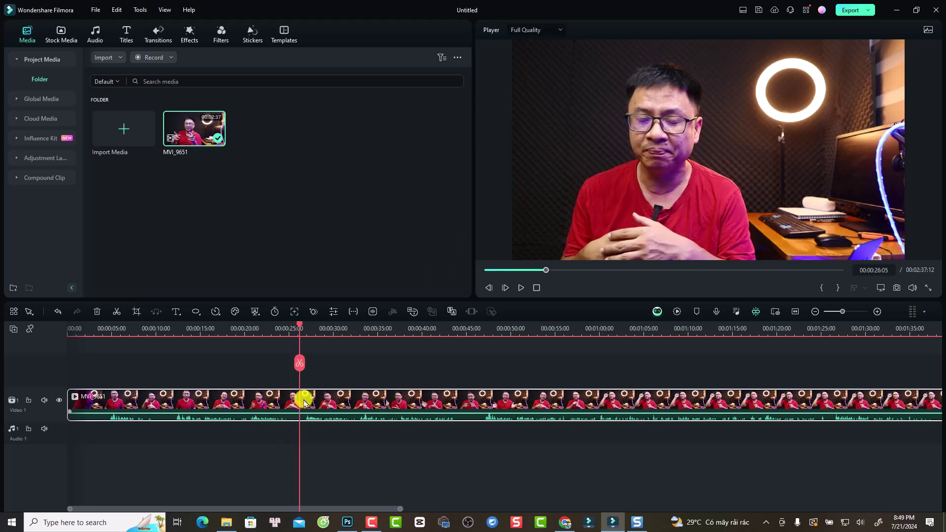
key("ctrl+b")
left_click(270, 411)
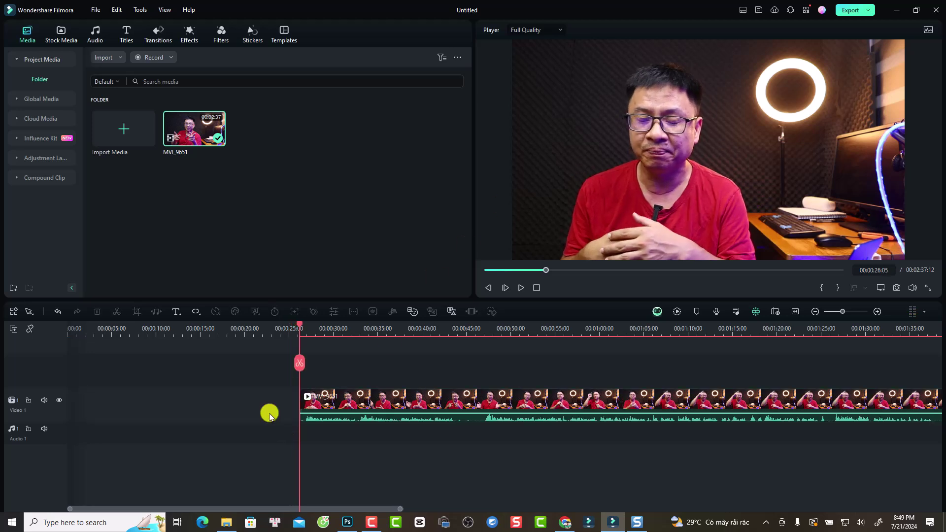
key("Delete")
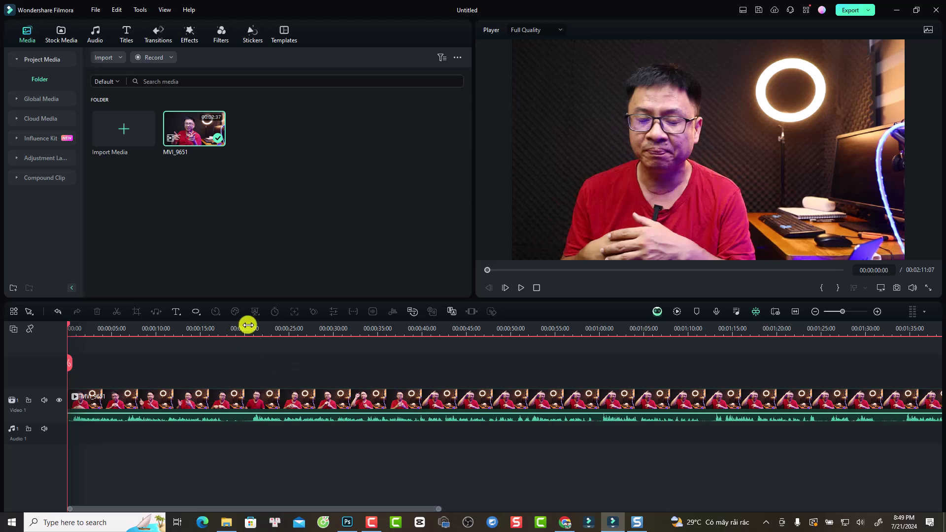
- Cut the clip at 20 seconds, delete the rest, and mute the track's audio
left_click(248, 329)
key("ctrl+b")
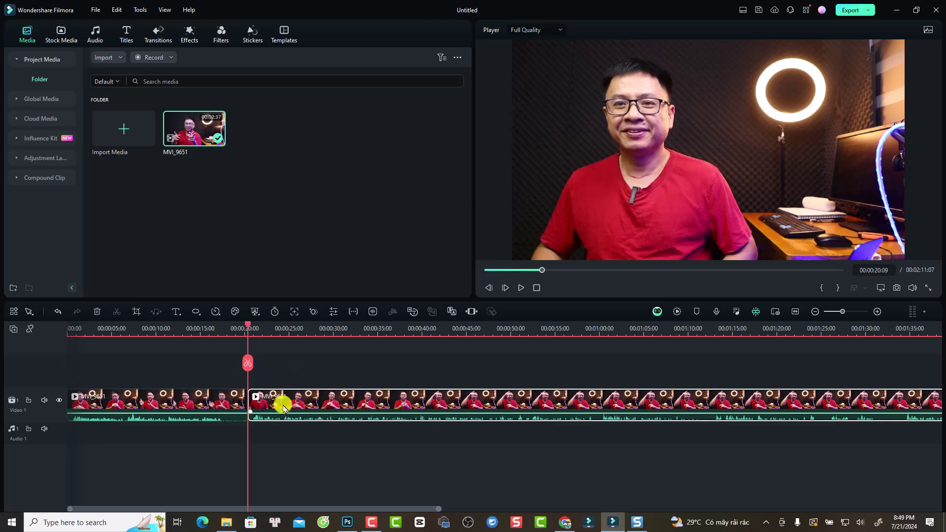
key("Delete")
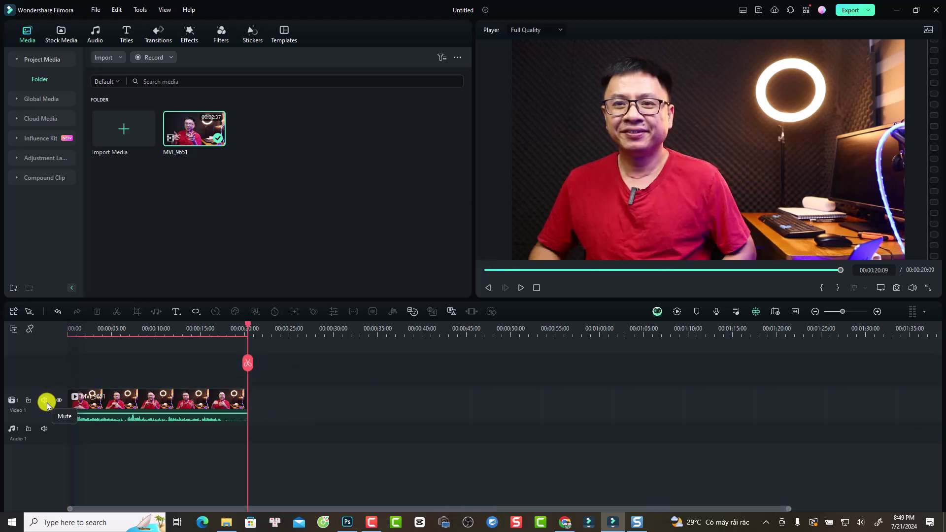
left_click(46, 403)
left_click(71, 336)
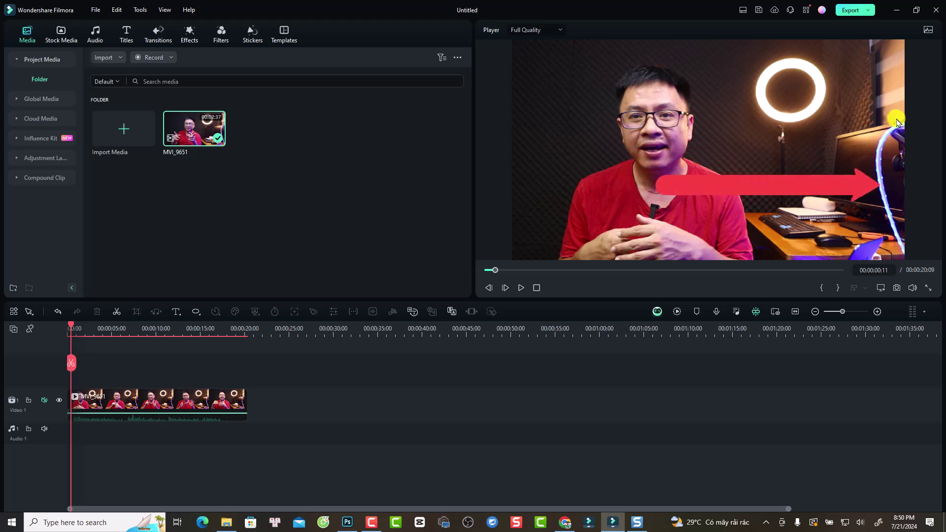
- Open AI Object Remover for the trimmed clip with brush size raised to 83
left_click(174, 399)
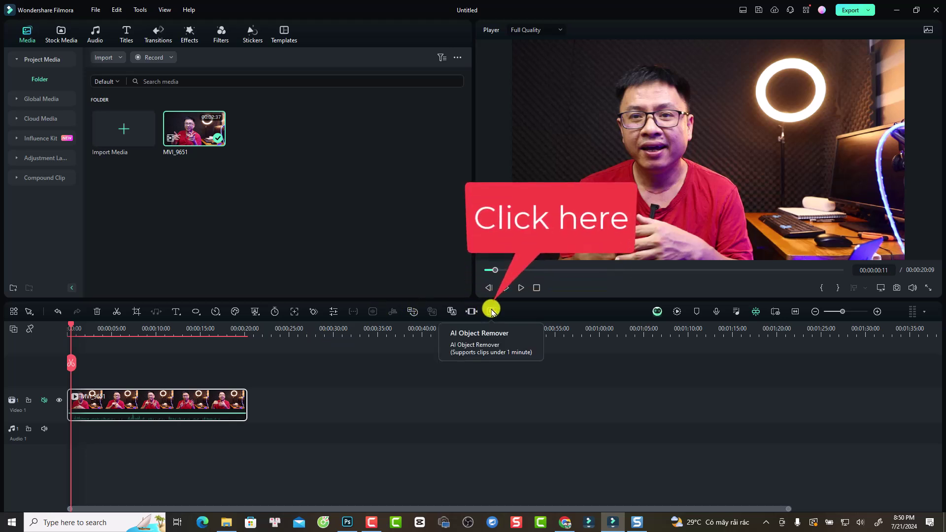
left_click(492, 311)
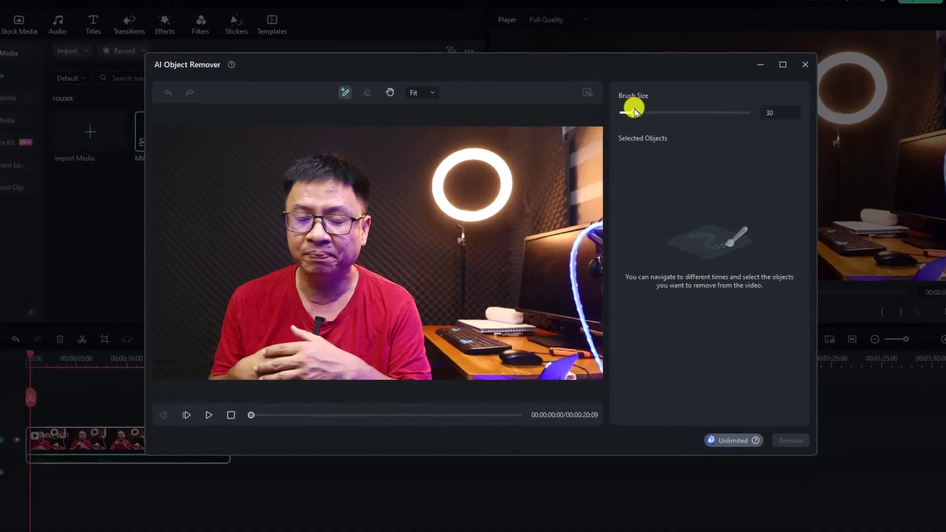
left_click_drag(599, 111, 621, 111)
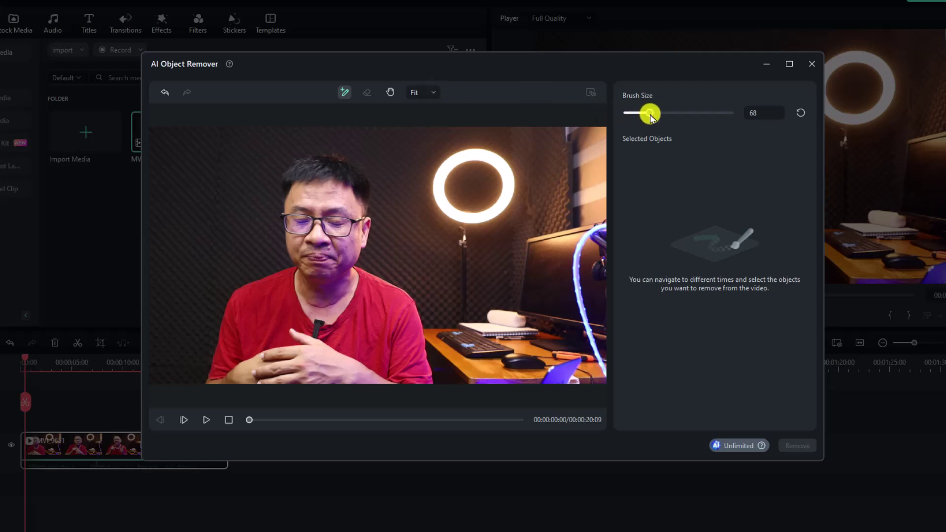
left_click_drag(651, 114, 655, 112)
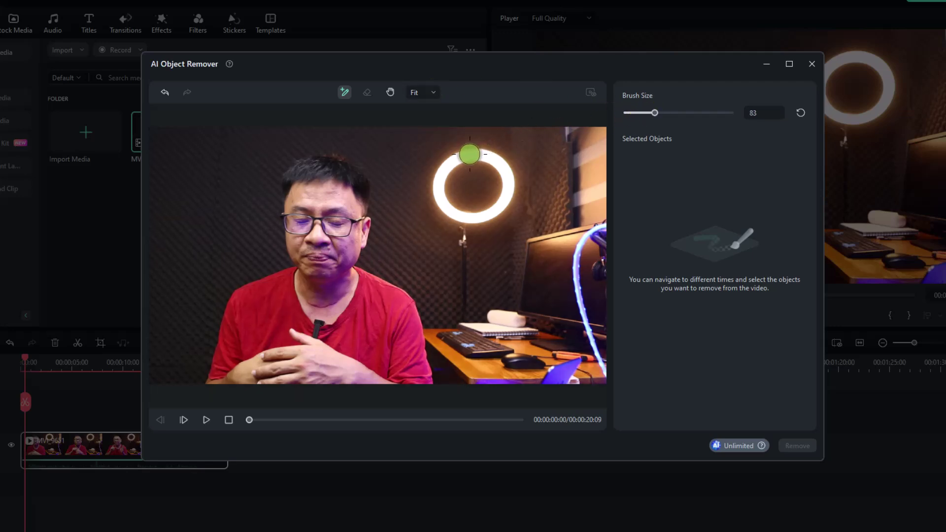
- Paint over the ring light, then paint its pole with a smaller brush
mouse_move(461, 157)
left_mouse_down()
mouse_move(439, 179)
mouse_move(474, 157)
left_mouse_up()
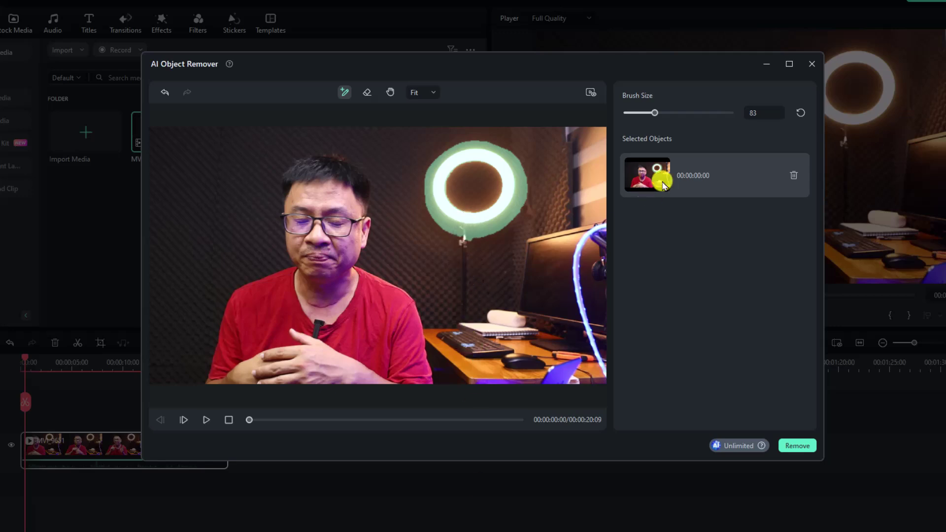
left_click_drag(654, 113, 642, 114)
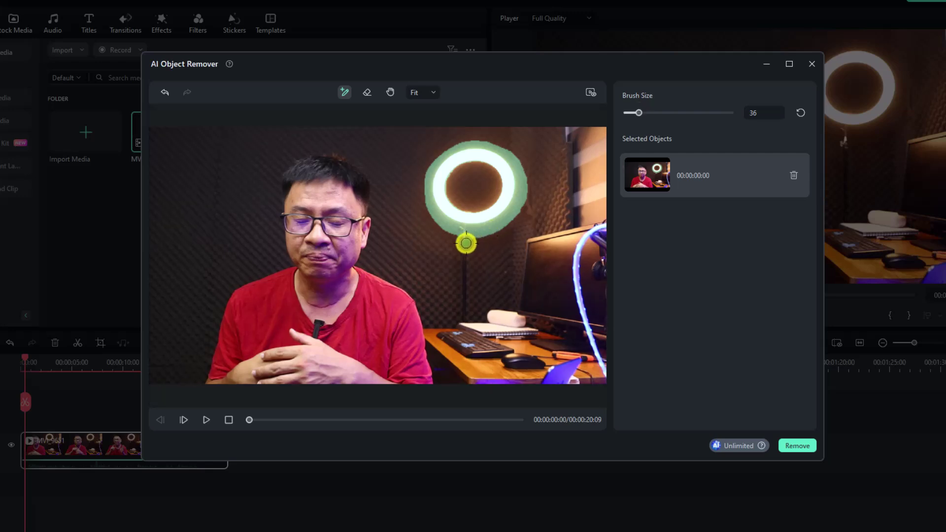
left_click_drag(466, 244, 466, 326)
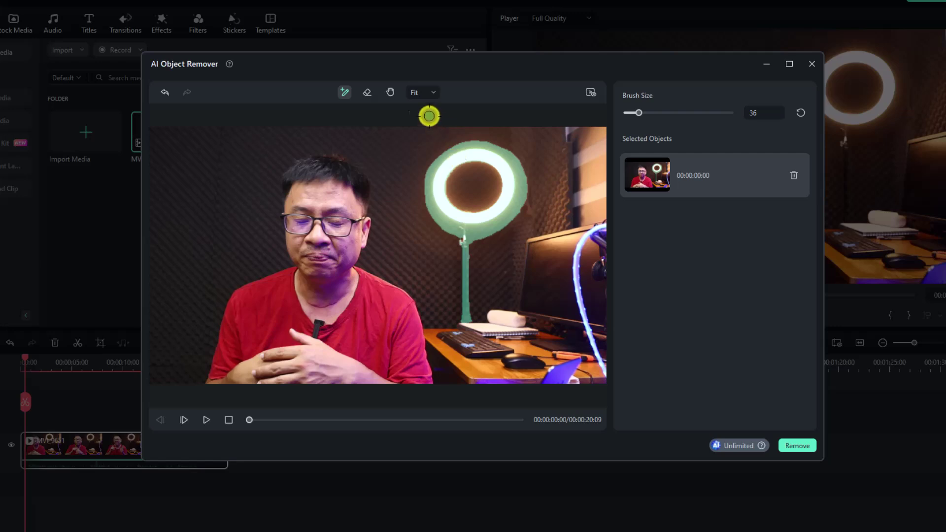
- Erase stray mask patches around the ring light and stand, then paint along the blue LED strip
left_click(367, 92)
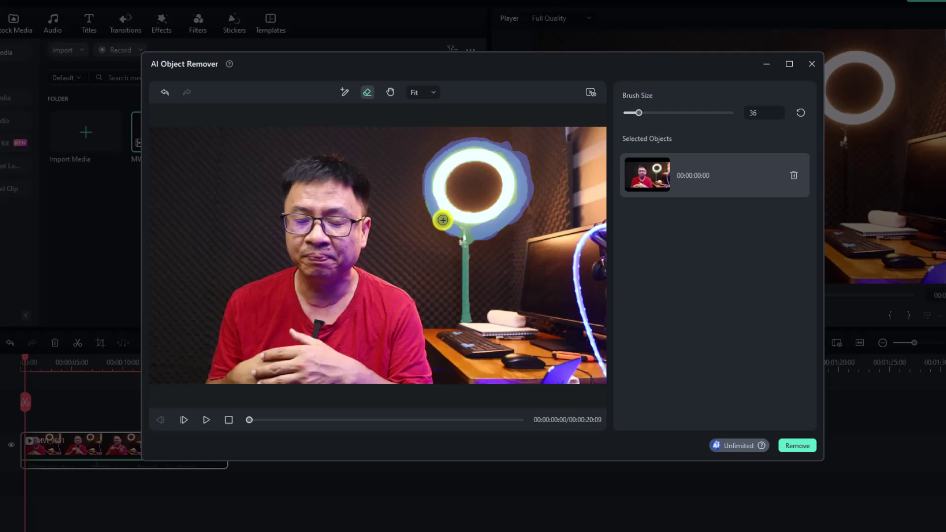
left_click_drag(440, 220, 425, 211)
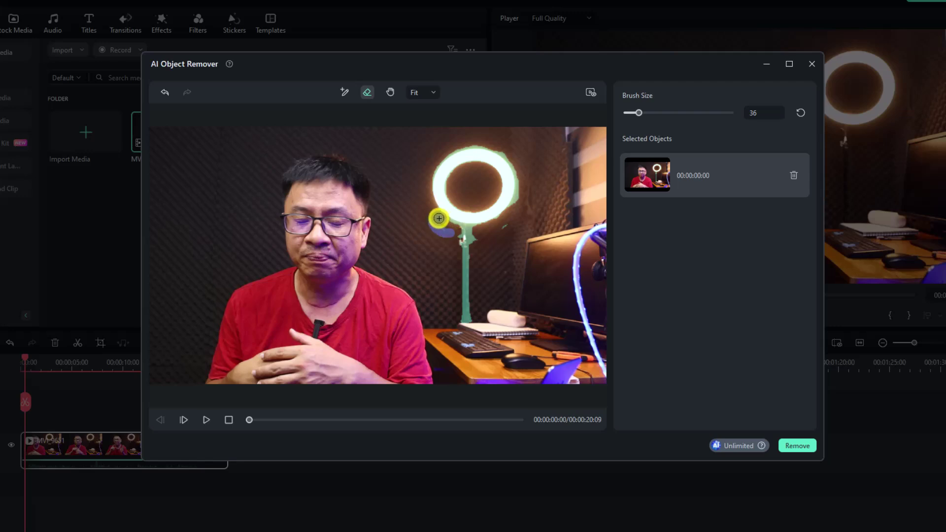
left_click_drag(439, 219, 447, 229)
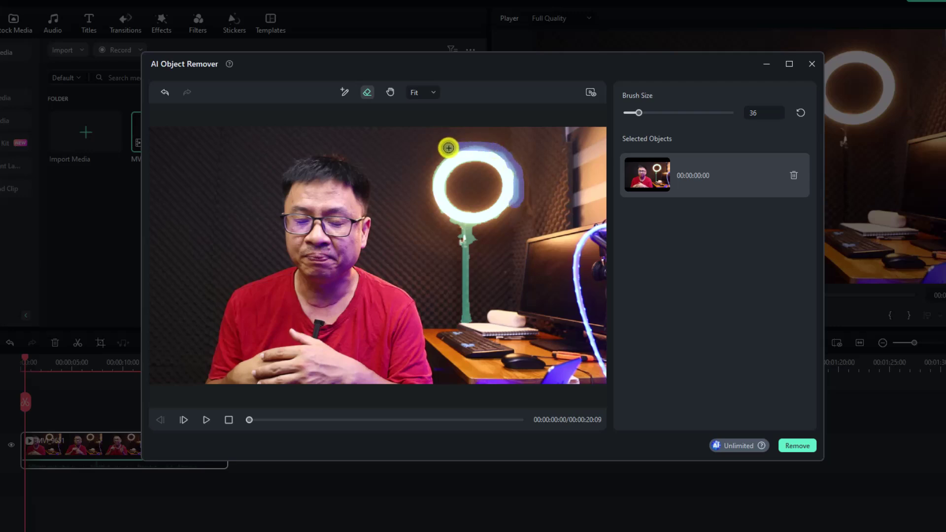
left_click(432, 163)
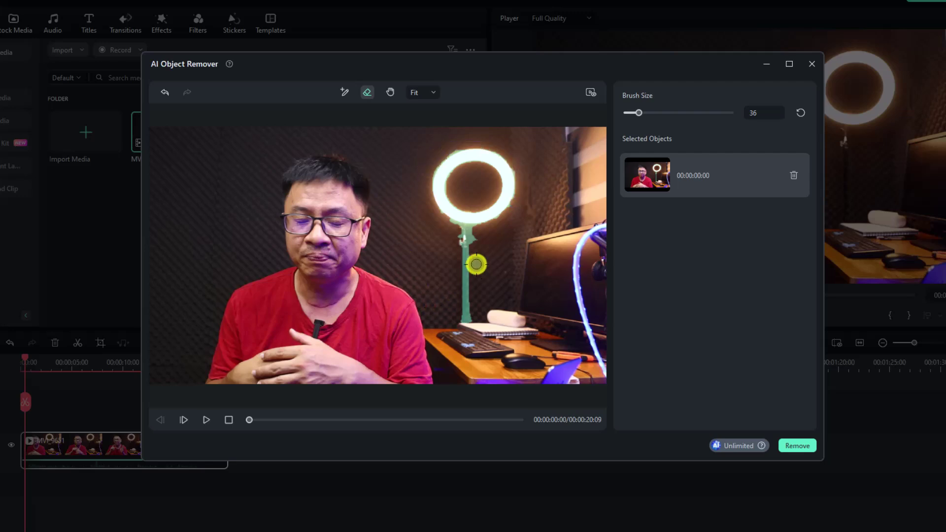
left_click(472, 235)
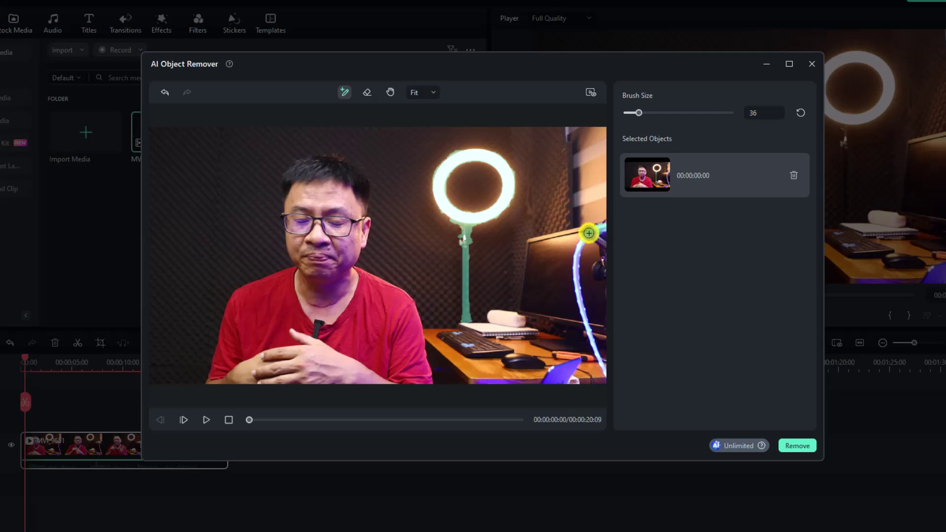
mouse_move(589, 233)
left_mouse_down()
mouse_move(585, 326)
mouse_move(601, 362)
left_mouse_up()
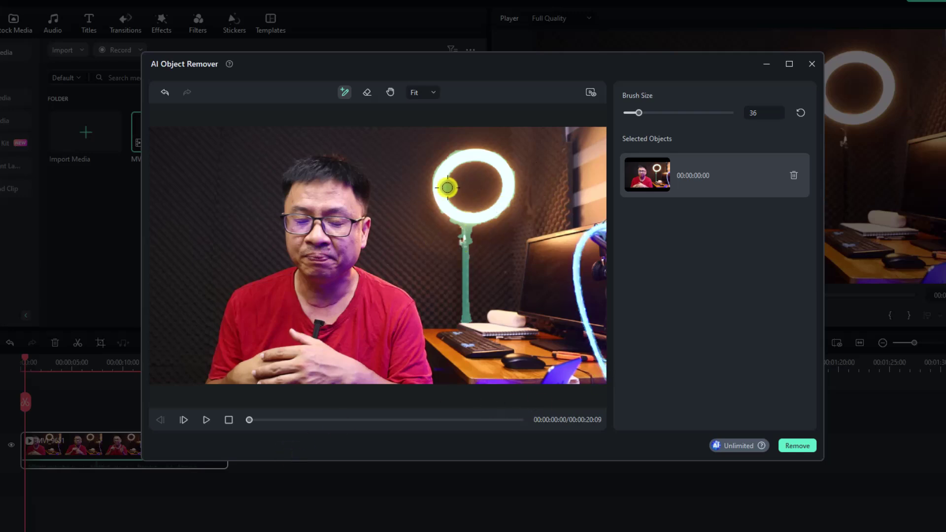
- Remove the ring light and LED strip, then play and pause the 20-second MVI_9651_Removed clip
left_click(801, 447)
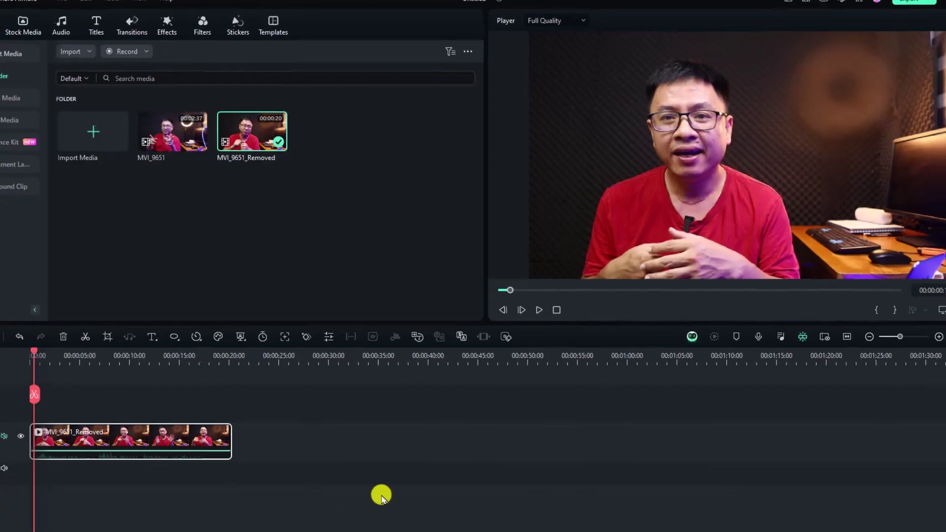
key("space")
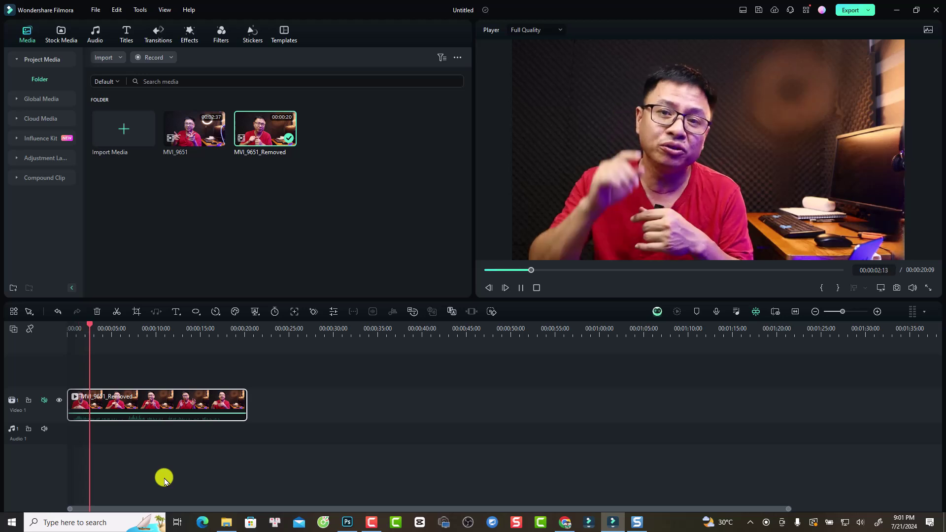
key("space")
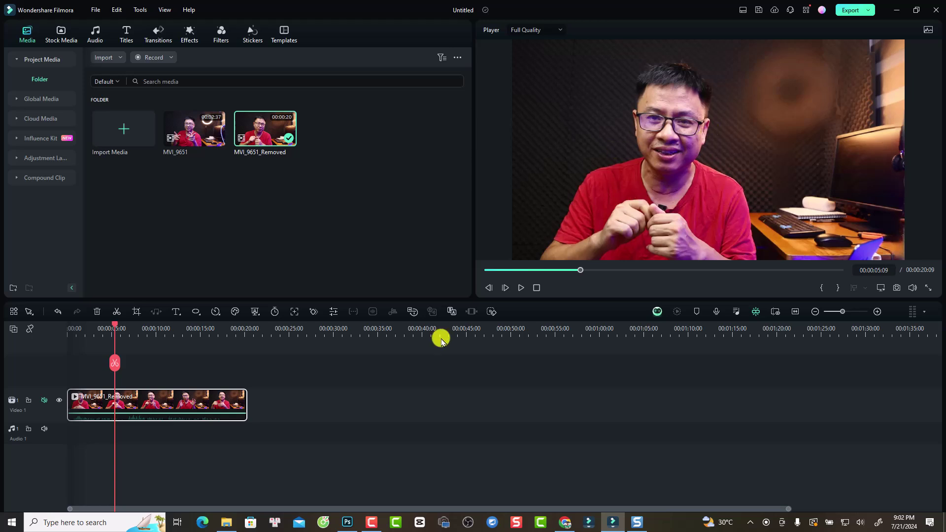
key("space")
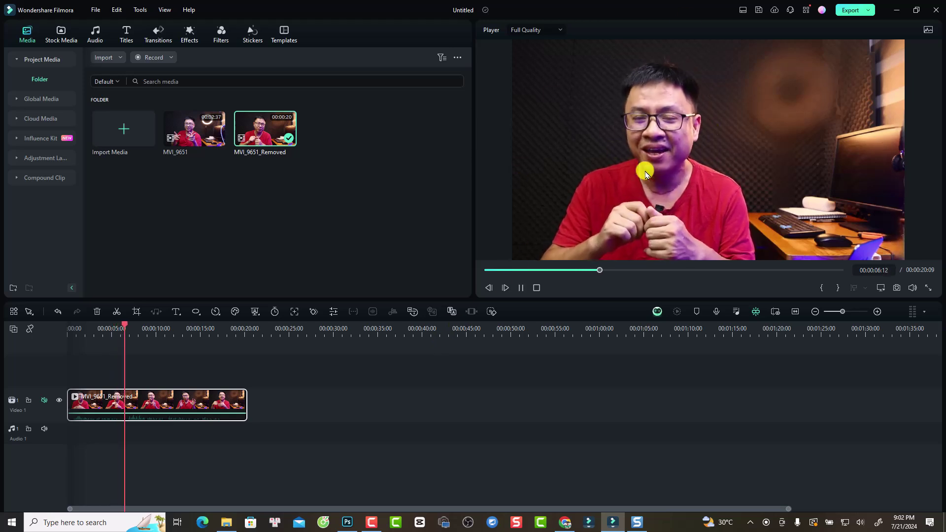
key("space")
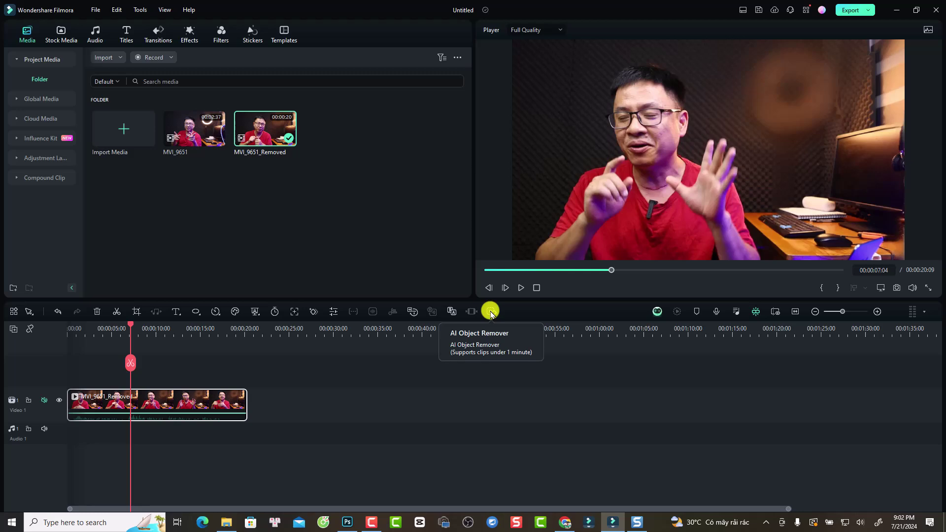
- Enlarge the removal brush and paint the presenter's face, both shoulders and sleeves
left_click(490, 312)
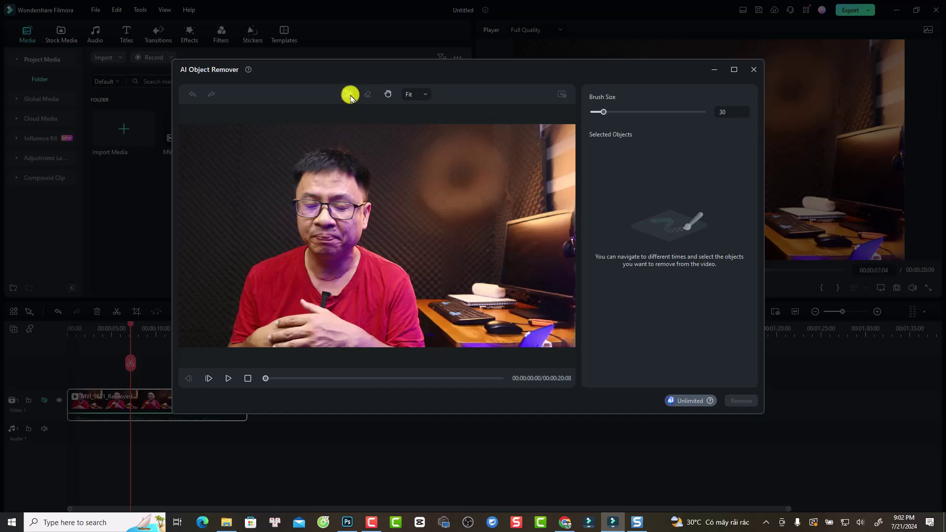
left_click_drag(602, 111, 605, 112)
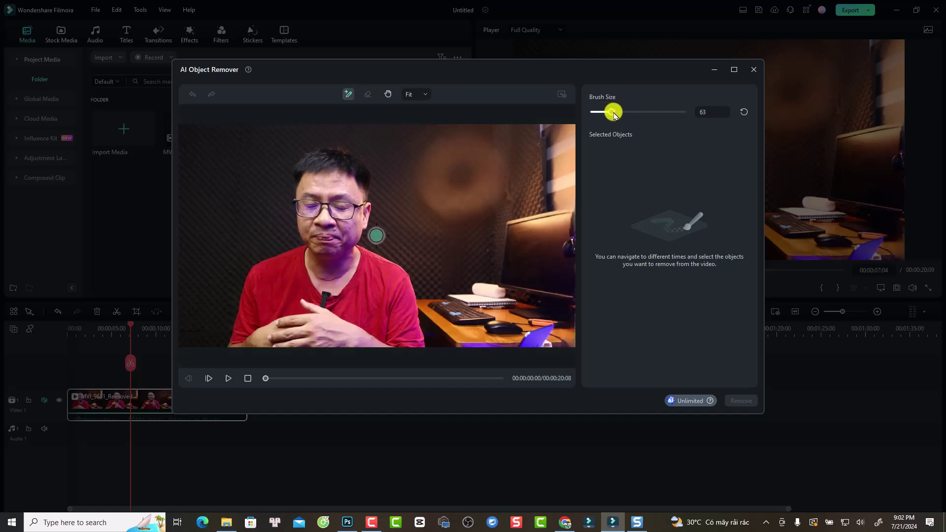
mouse_move(344, 155)
left_mouse_down()
mouse_move(323, 191)
mouse_move(322, 176)
mouse_move(349, 281)
mouse_move(286, 268)
mouse_move(350, 335)
mouse_move(259, 309)
mouse_move(350, 301)
left_mouse_up()
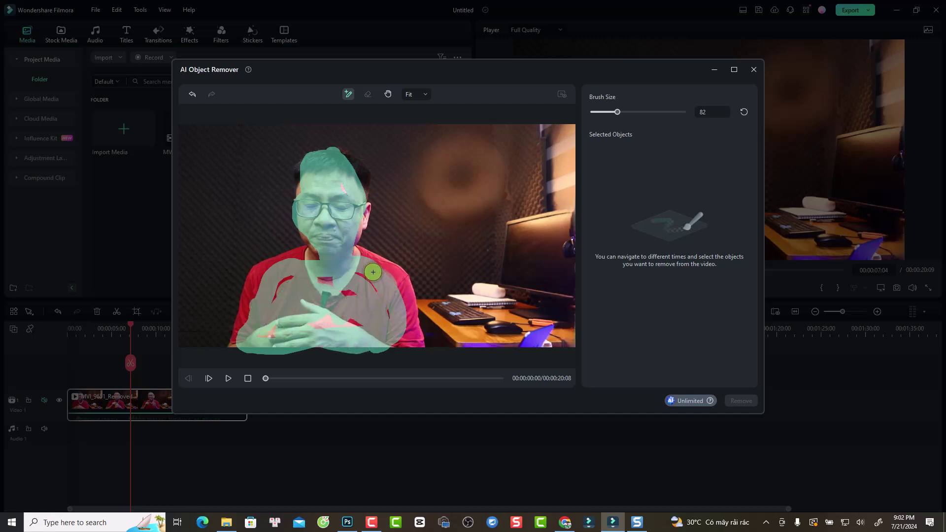
left_click_drag(384, 264, 411, 336)
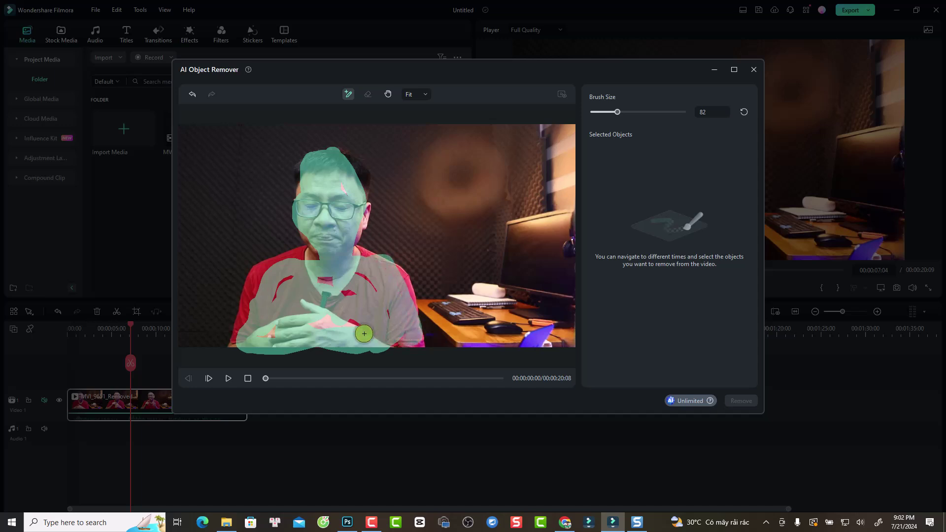
left_click_drag(295, 261, 240, 341)
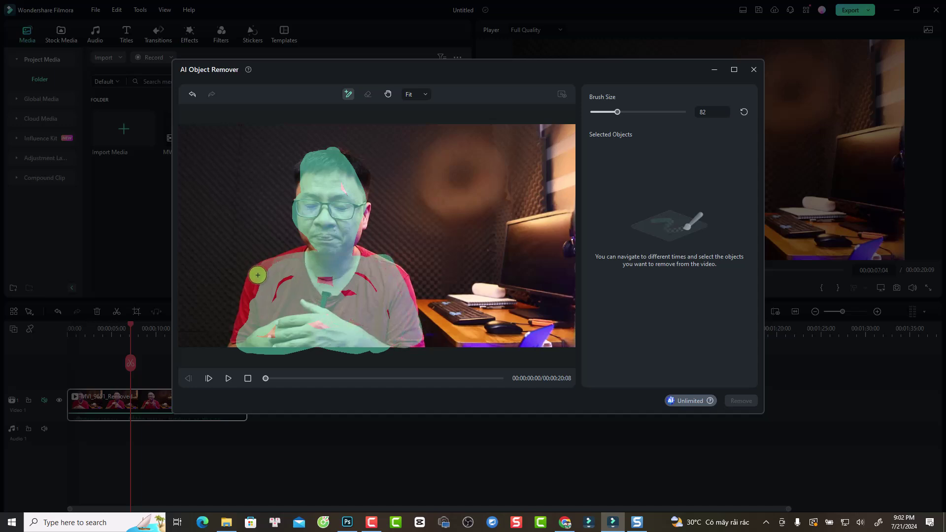
left_click_drag(293, 314, 294, 314)
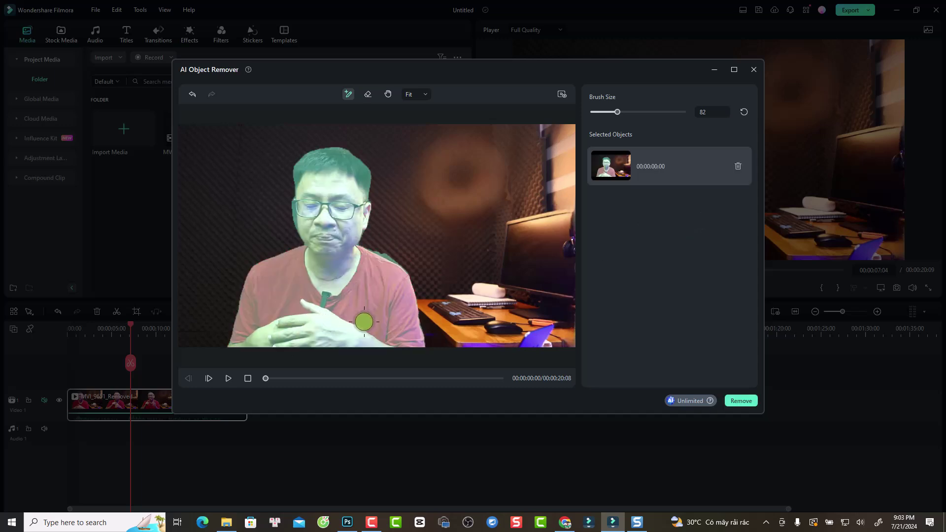
- Remove the presenter, then play MVI_9651_Removed_Removed from the start and stop
left_click(742, 401)
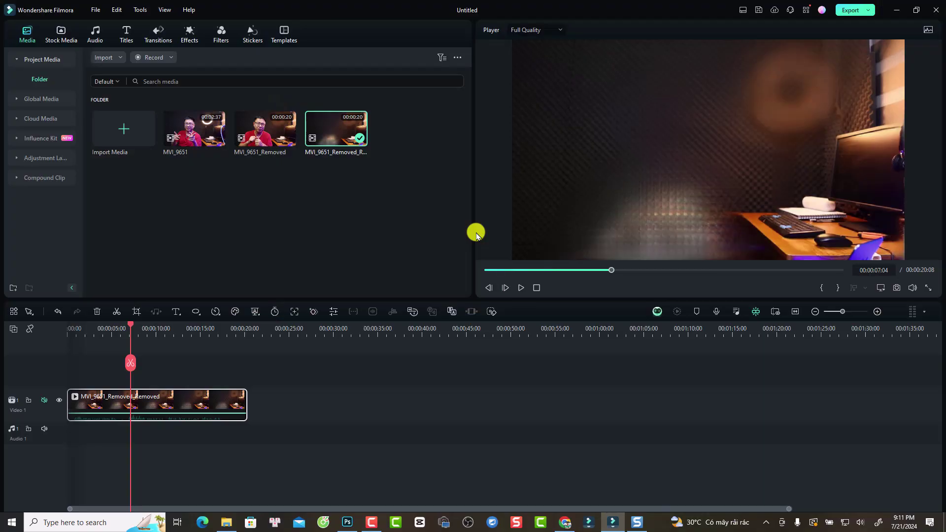
left_click(73, 334)
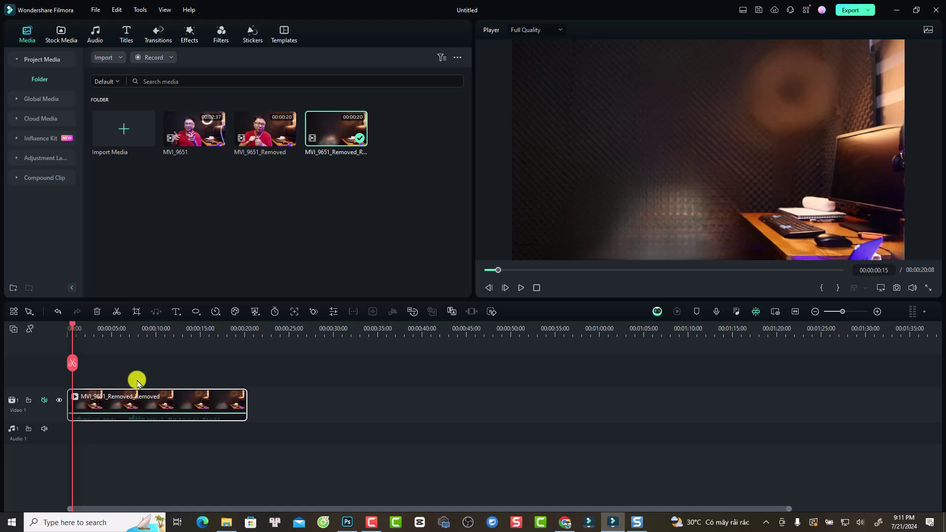
key("space")
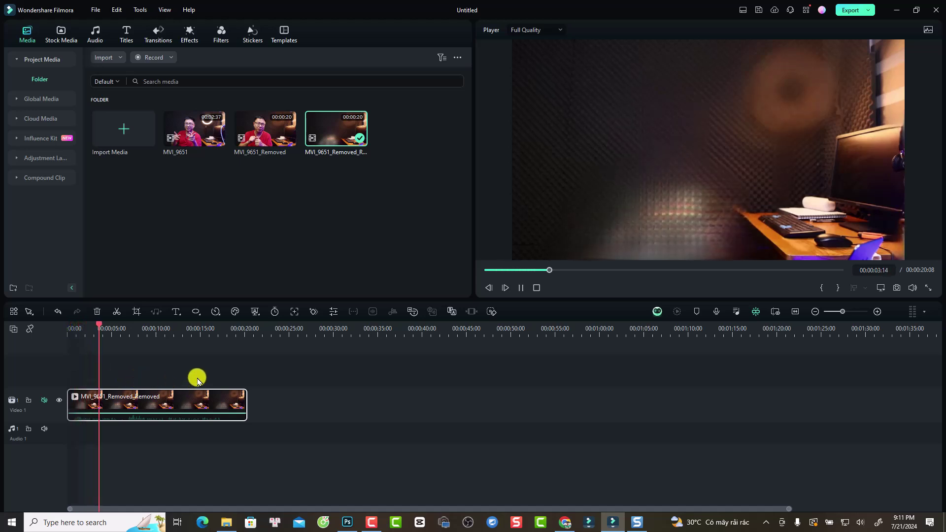
key("space")
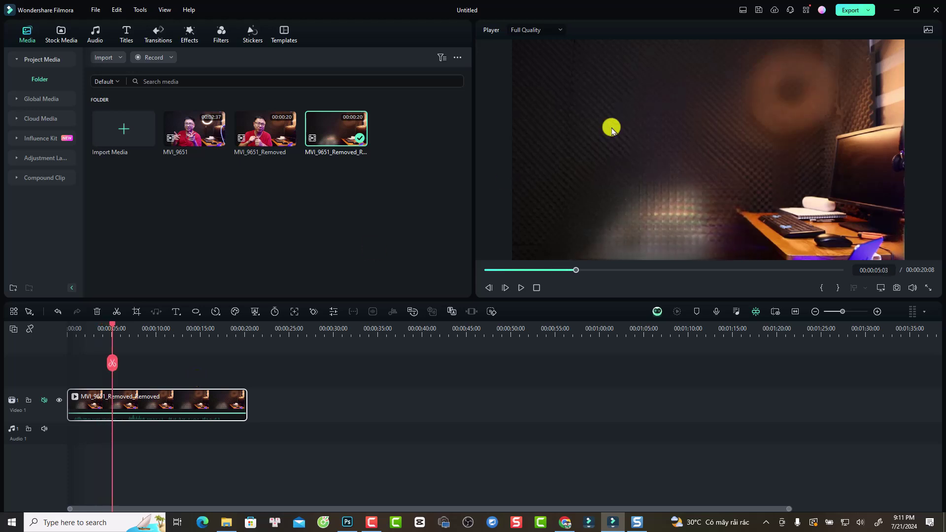